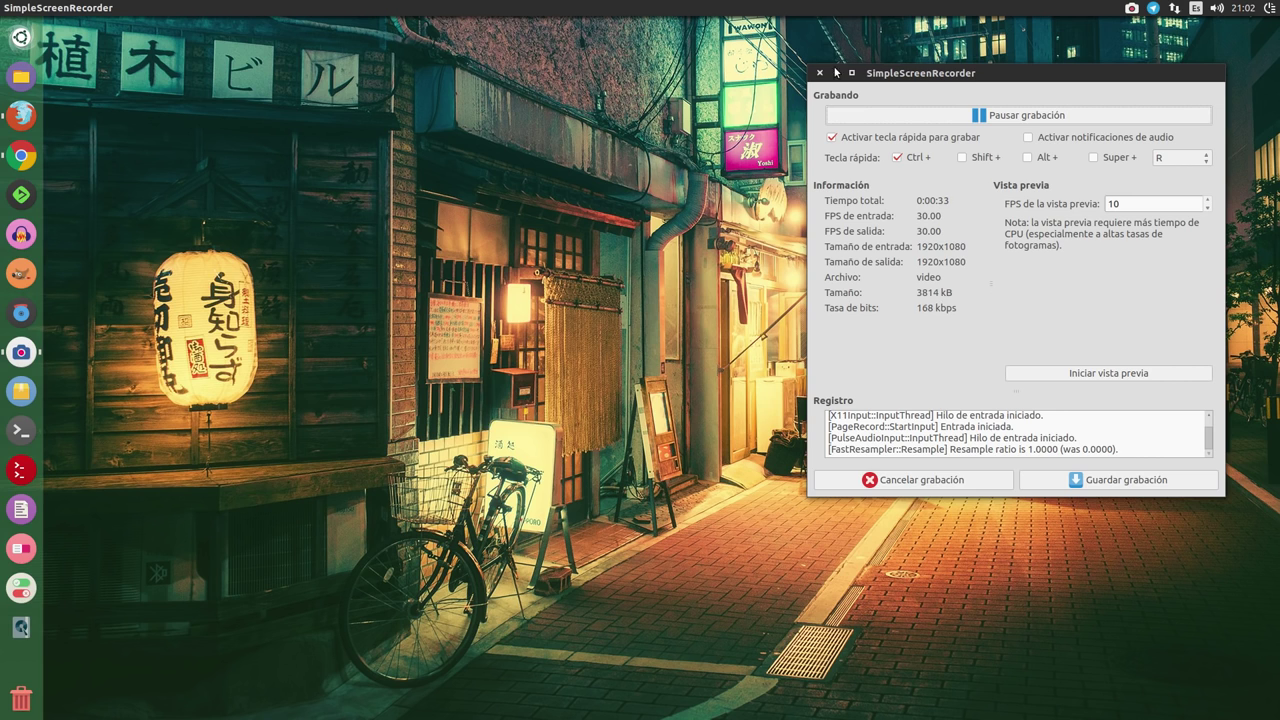
Move the SimpleScreenRecorder window towards the middle of the desktop and minimize it
{"action": "left_click_drag", "start_coordinate": [949, 84], "coordinate": [777, 96]}
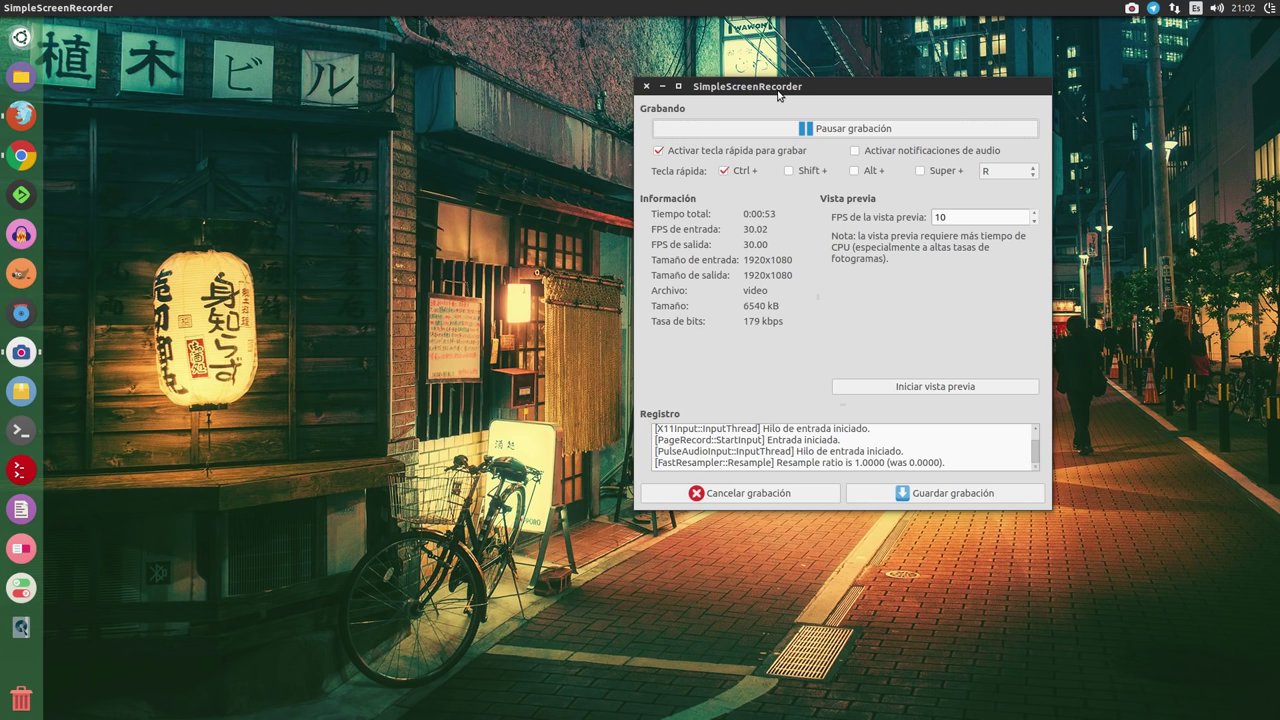
{"action": "left_click_drag", "start_coordinate": [778, 95], "coordinate": [641, 122]}
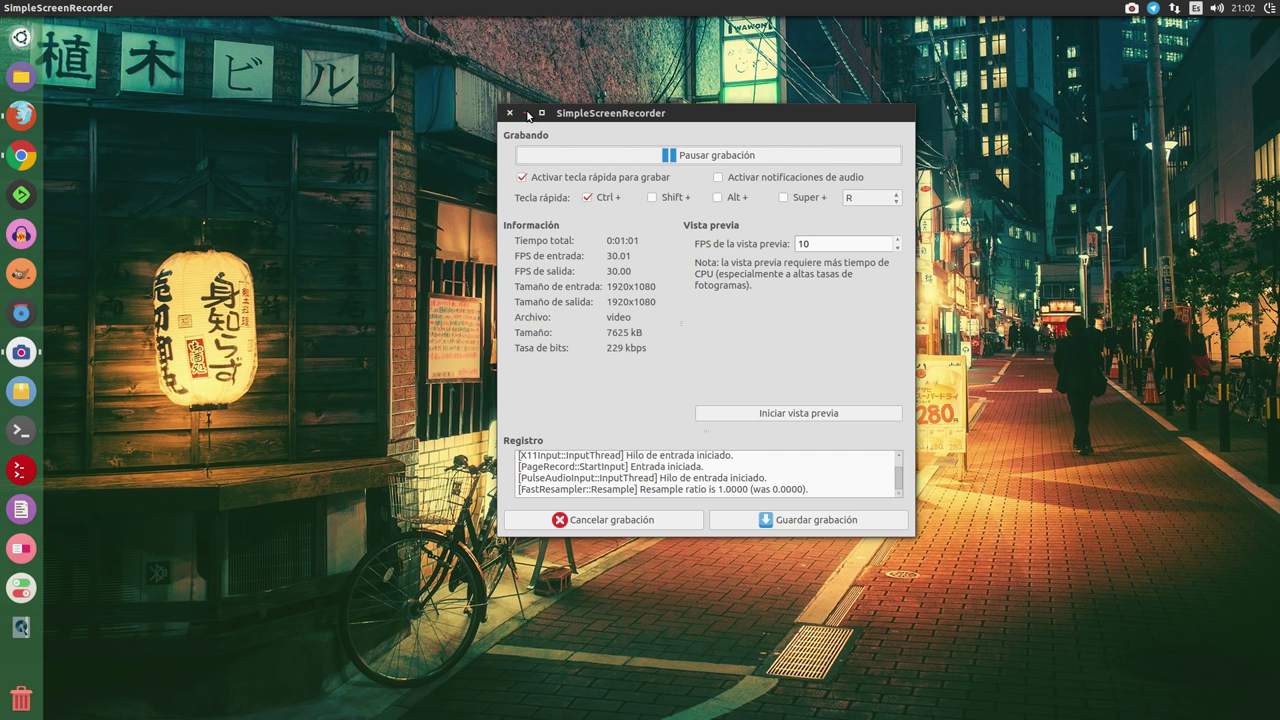
{"action": "left_click", "coordinate": [528, 115]}
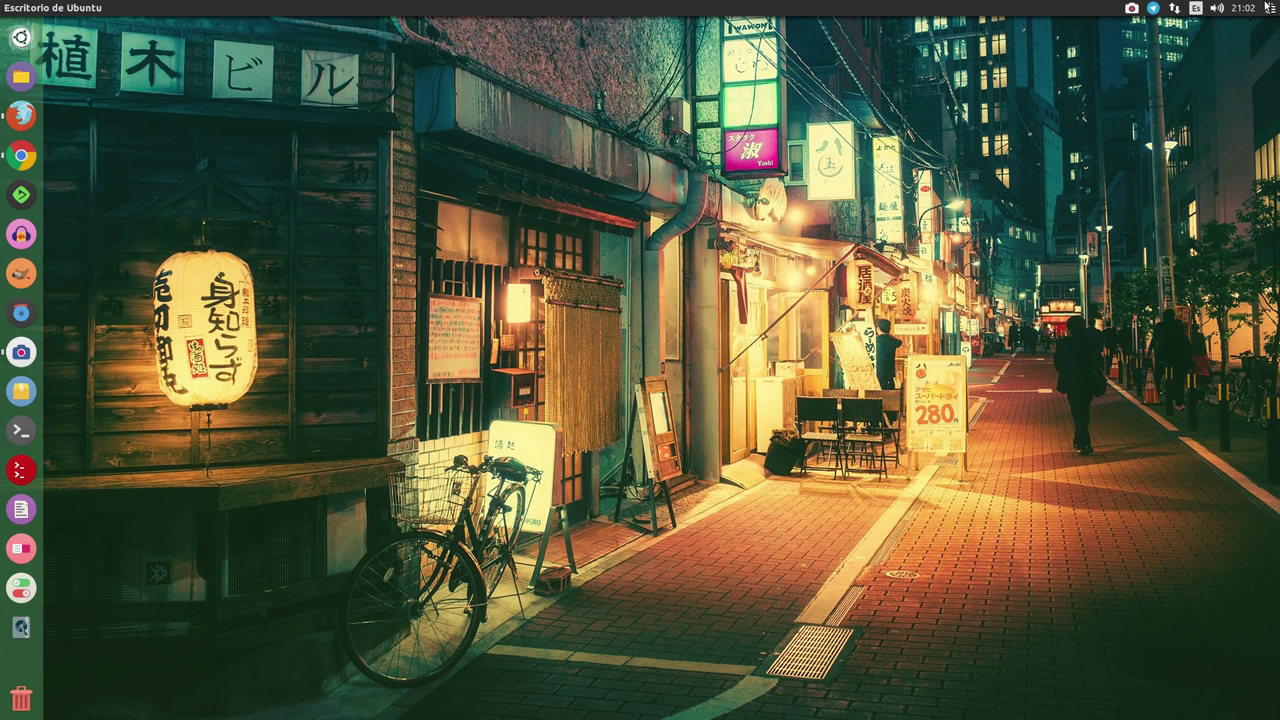
Open Software y actualizaciones from the system configuration, minimize the configuration window and reposition the new one
{"action": "left_click", "coordinate": [1269, 7]}
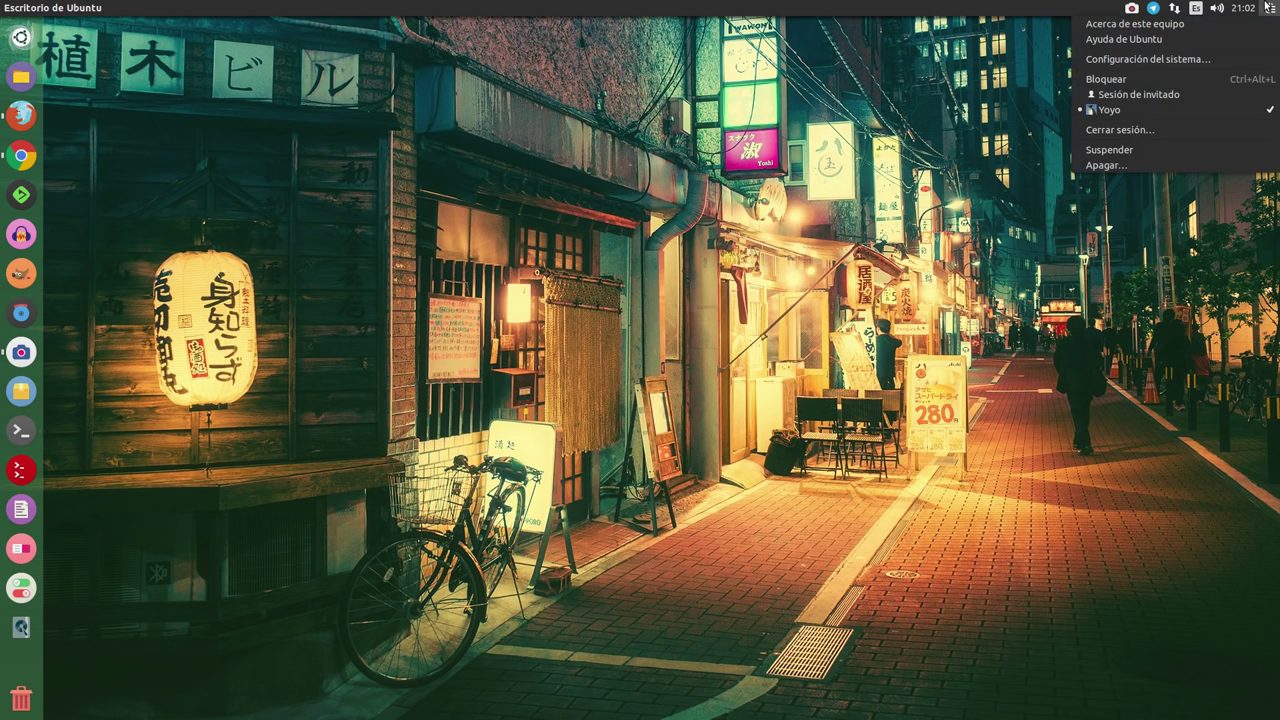
{"action": "left_click", "coordinate": [1157, 62]}
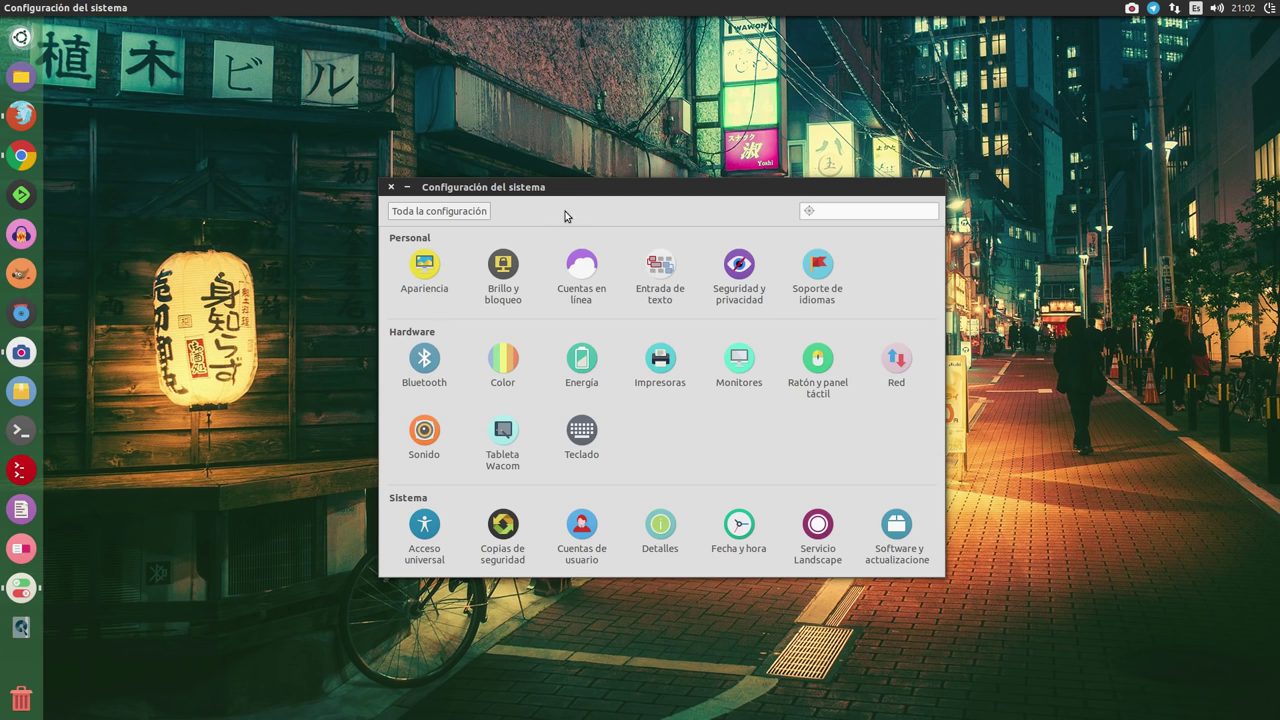
{"action": "left_click_drag", "start_coordinate": [580, 190], "coordinate": [450, 100]}
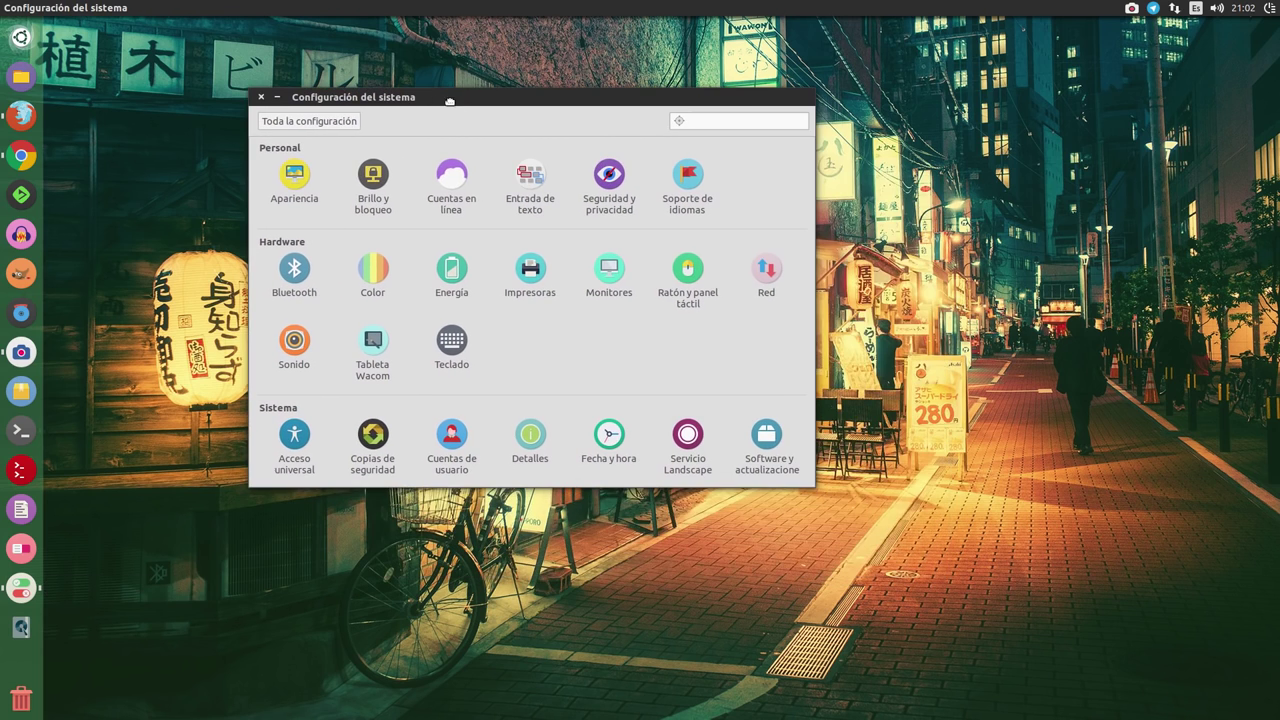
{"action": "left_click", "coordinate": [767, 438]}
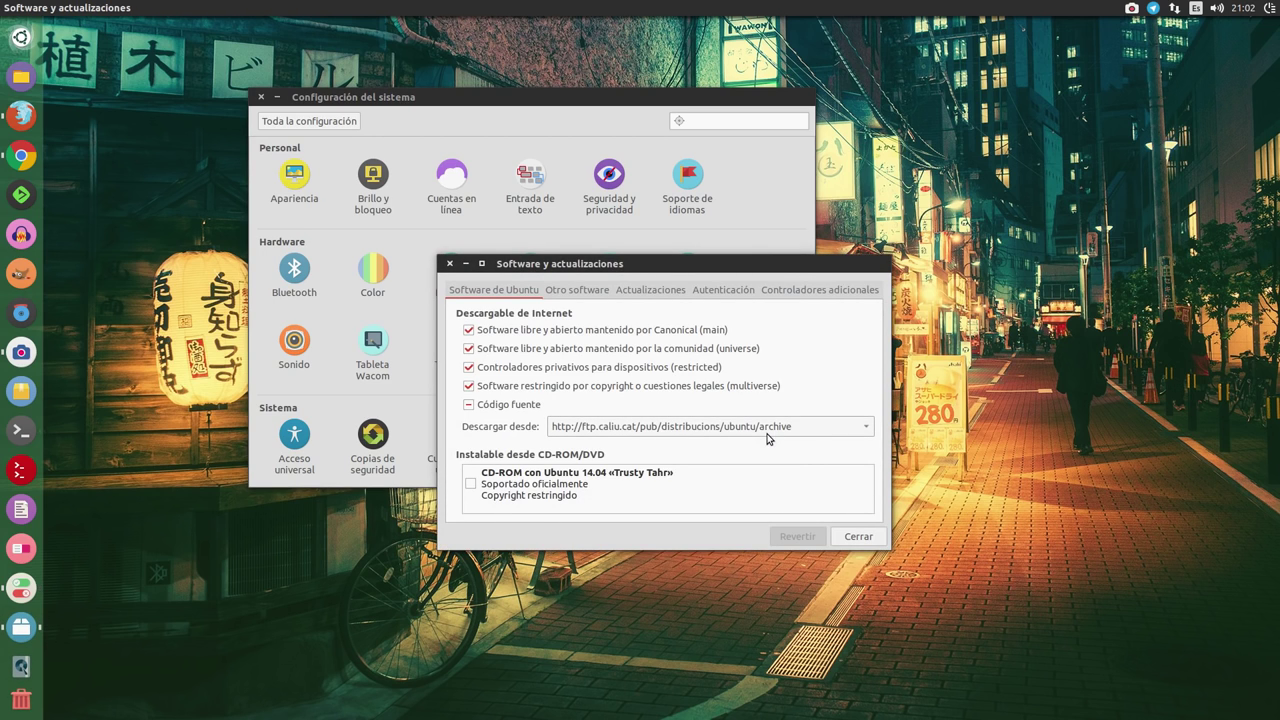
{"action": "left_click_drag", "start_coordinate": [735, 264], "coordinate": [893, 172]}
{"action": "left_click", "coordinate": [277, 97]}
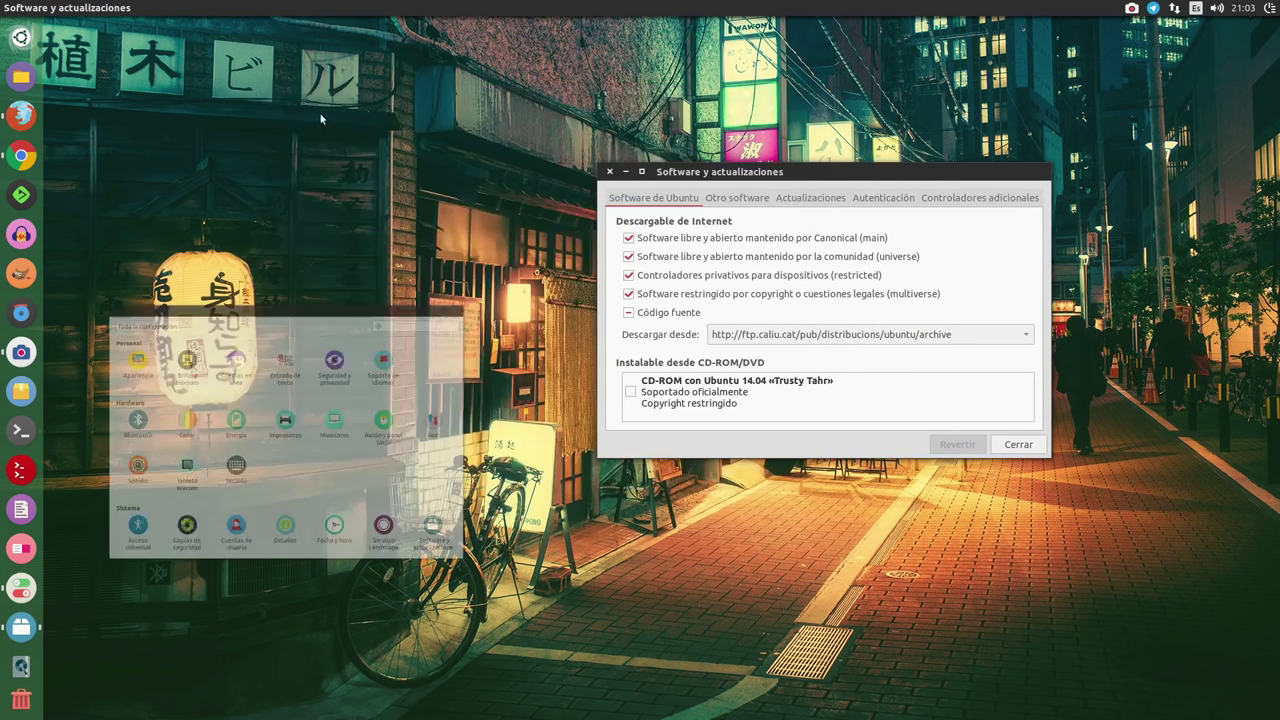
{"action": "left_click_drag", "start_coordinate": [785, 174], "coordinate": [510, 148]}
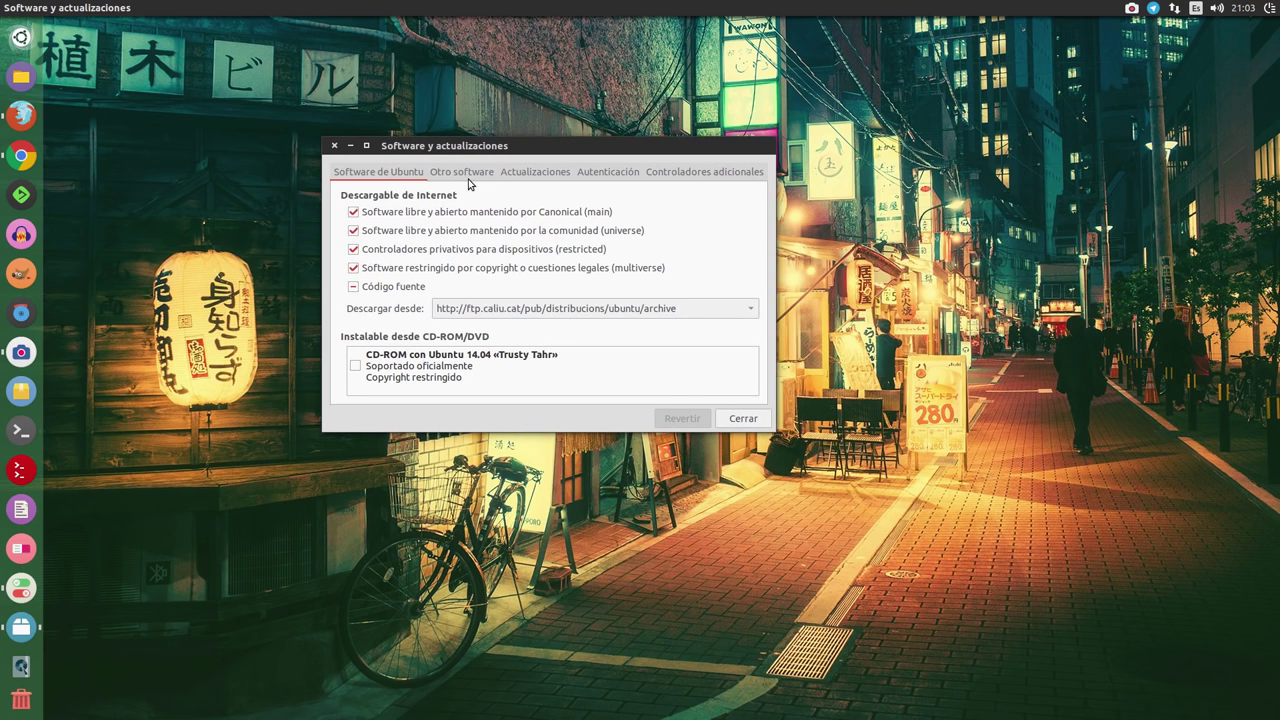
{"action": "left_click", "coordinate": [468, 178]}
{"action": "left_click", "coordinate": [412, 176]}
{"action": "left_click_drag", "start_coordinate": [559, 148], "coordinate": [564, 119]}
{"action": "left_click", "coordinate": [592, 280]}
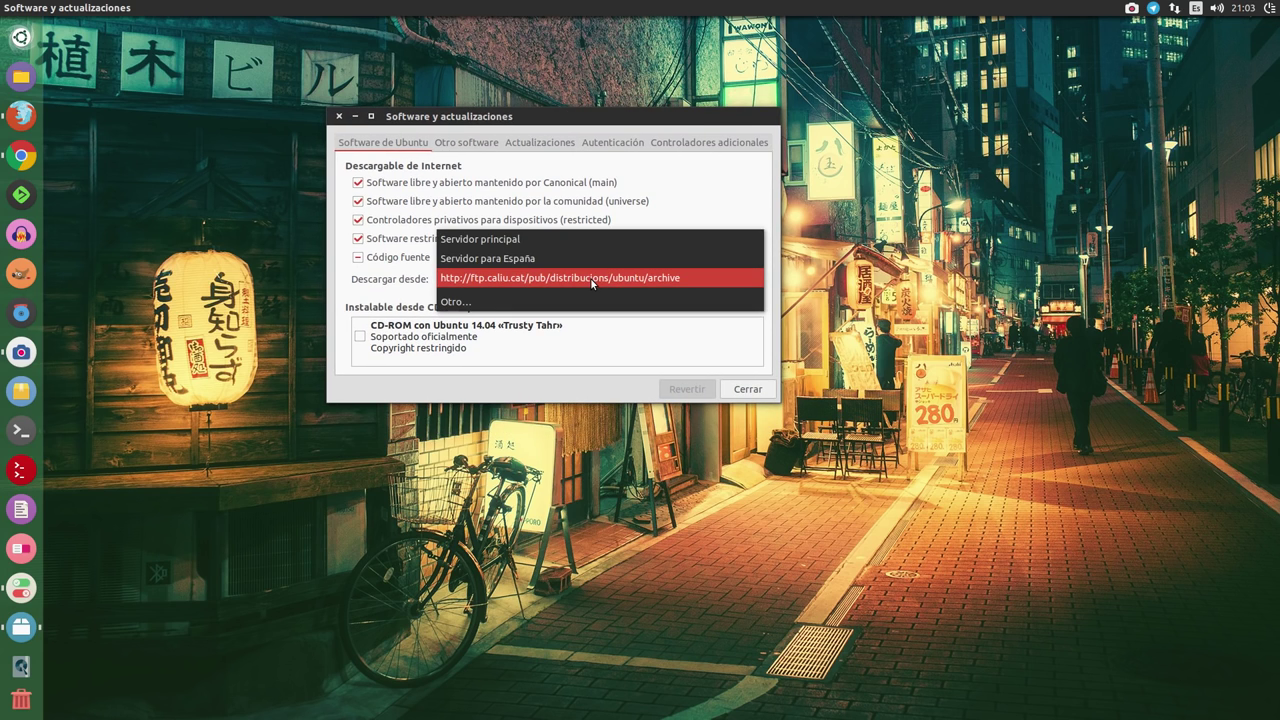
{"action": "left_click", "coordinate": [550, 262]}
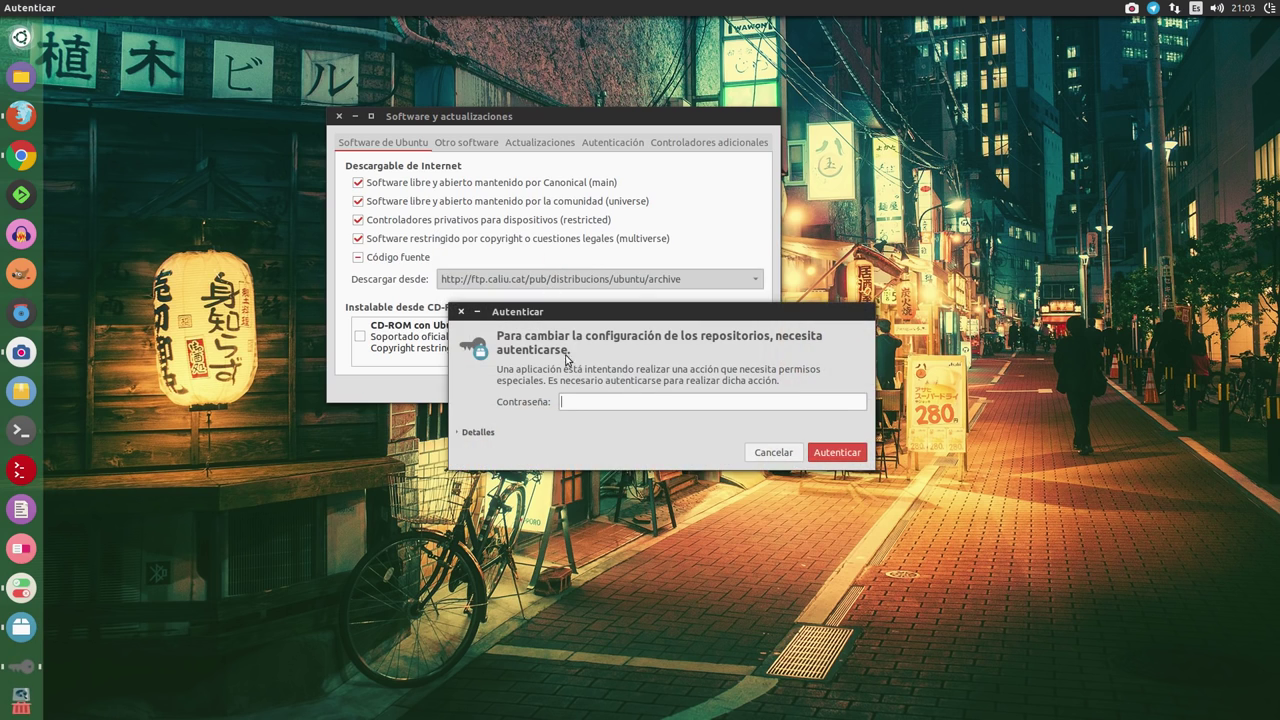
{"action": "left_click", "coordinate": [772, 453]}
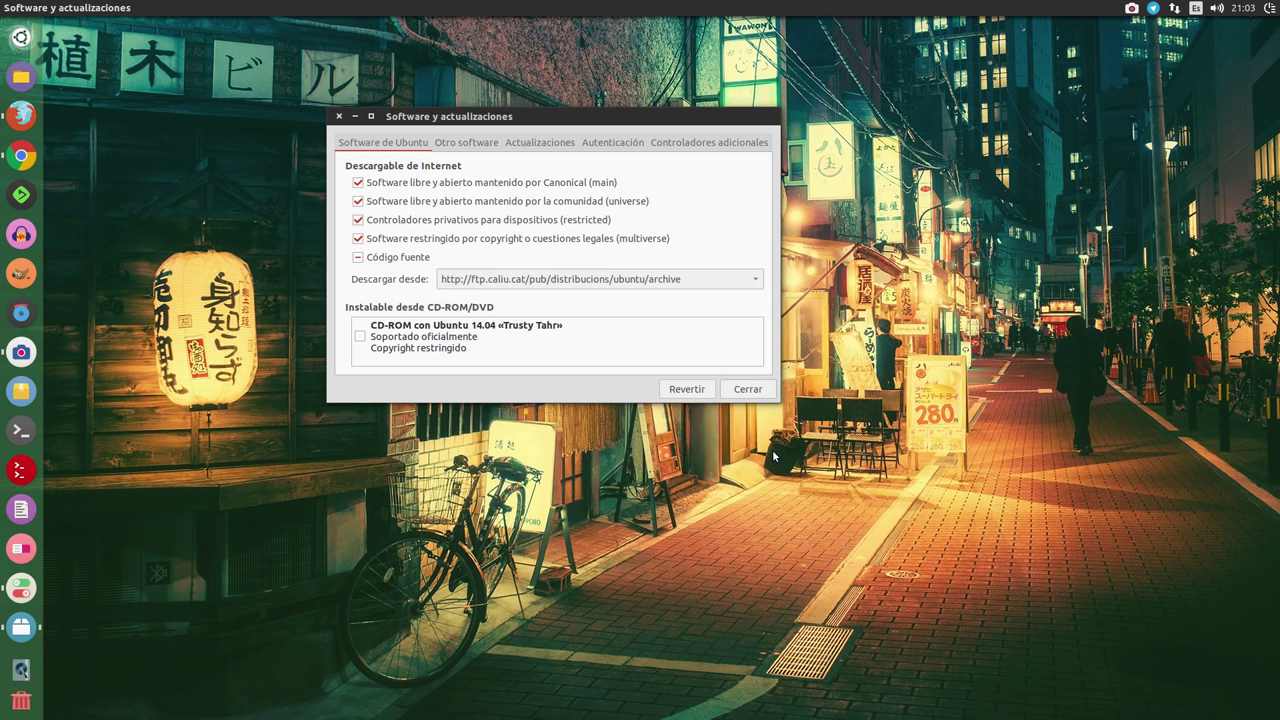
{"action": "left_click", "coordinate": [630, 280]}
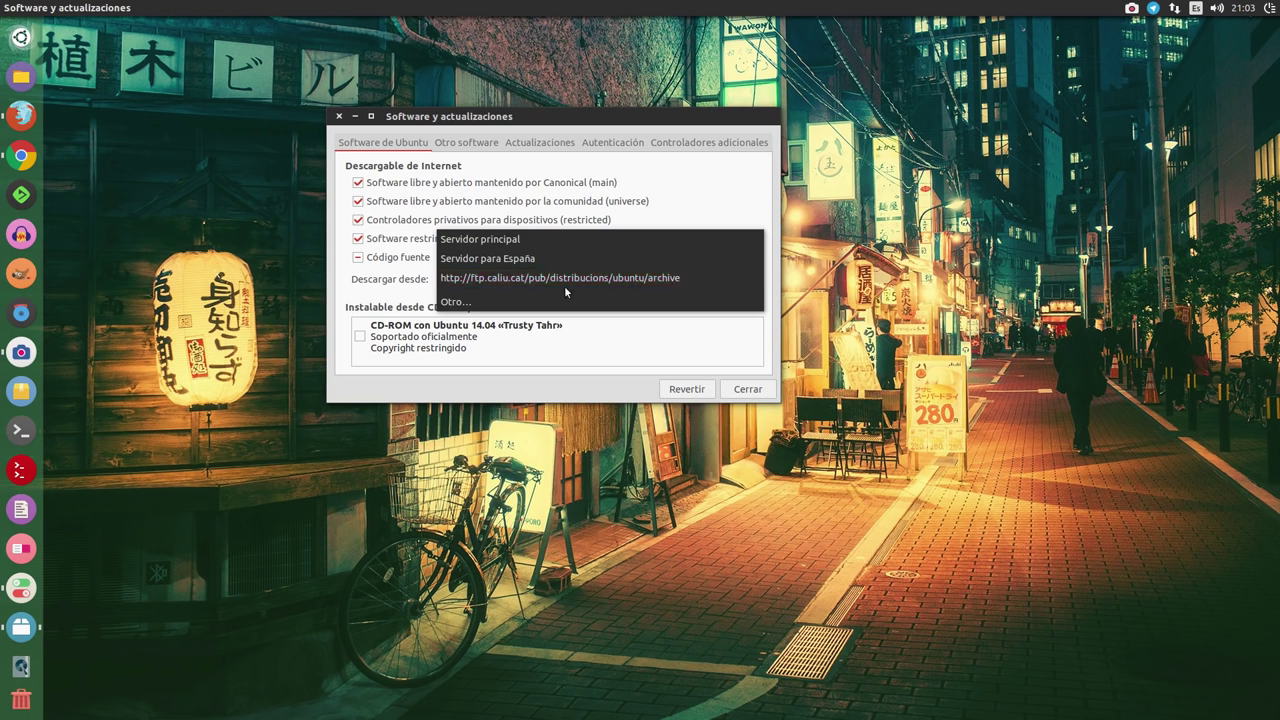
{"action": "left_click", "coordinate": [457, 302]}
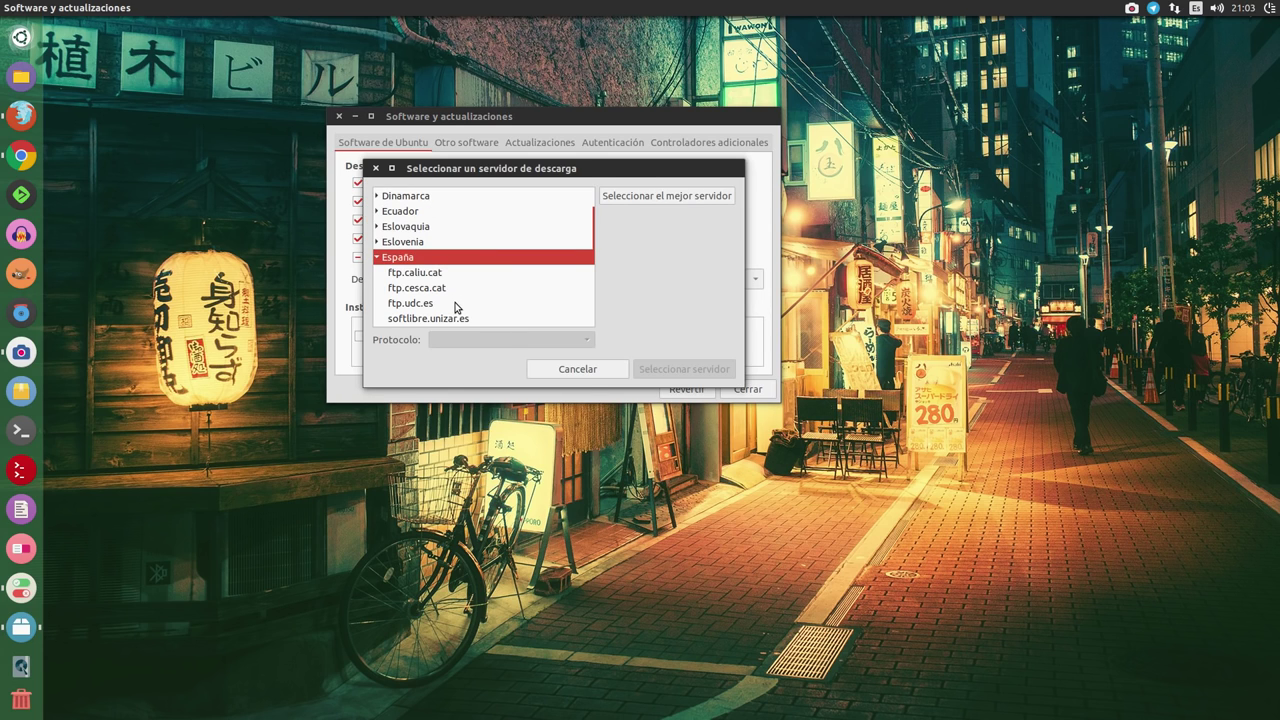
{"action": "left_click", "coordinate": [576, 369]}
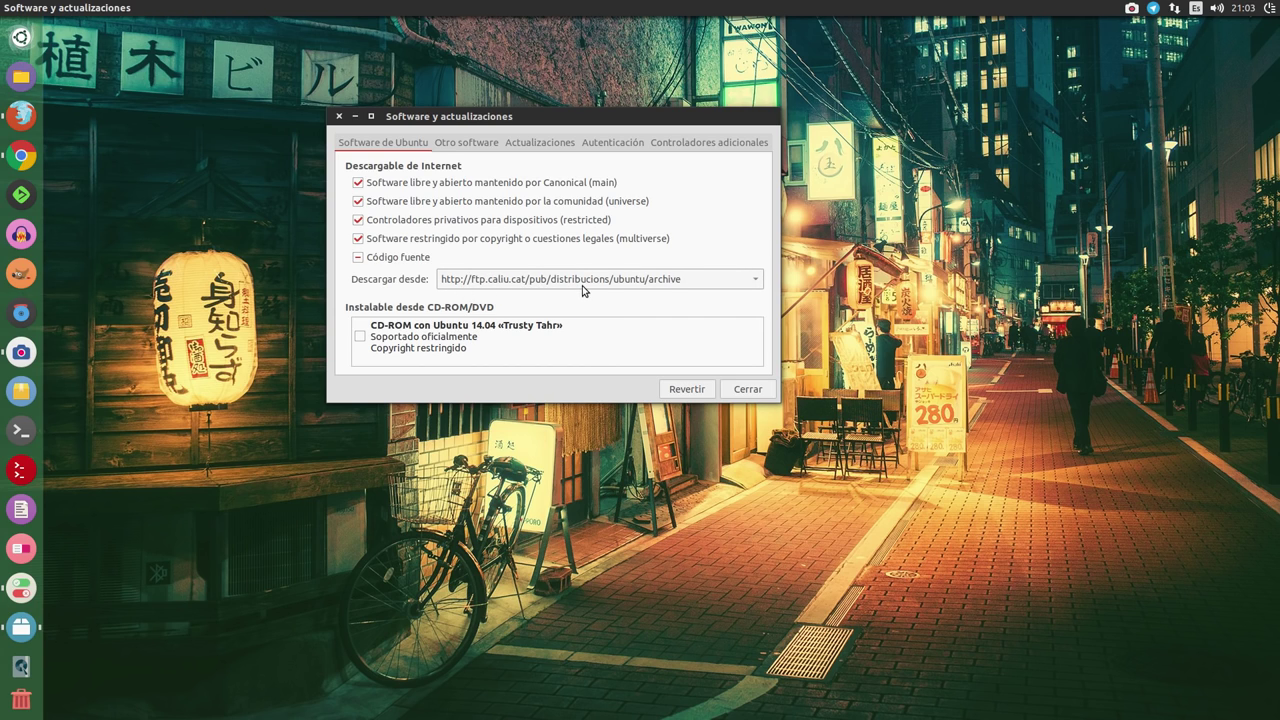
Bring up the choice of other download servers and have the best server selected automatically
{"action": "left_click", "coordinate": [508, 282]}
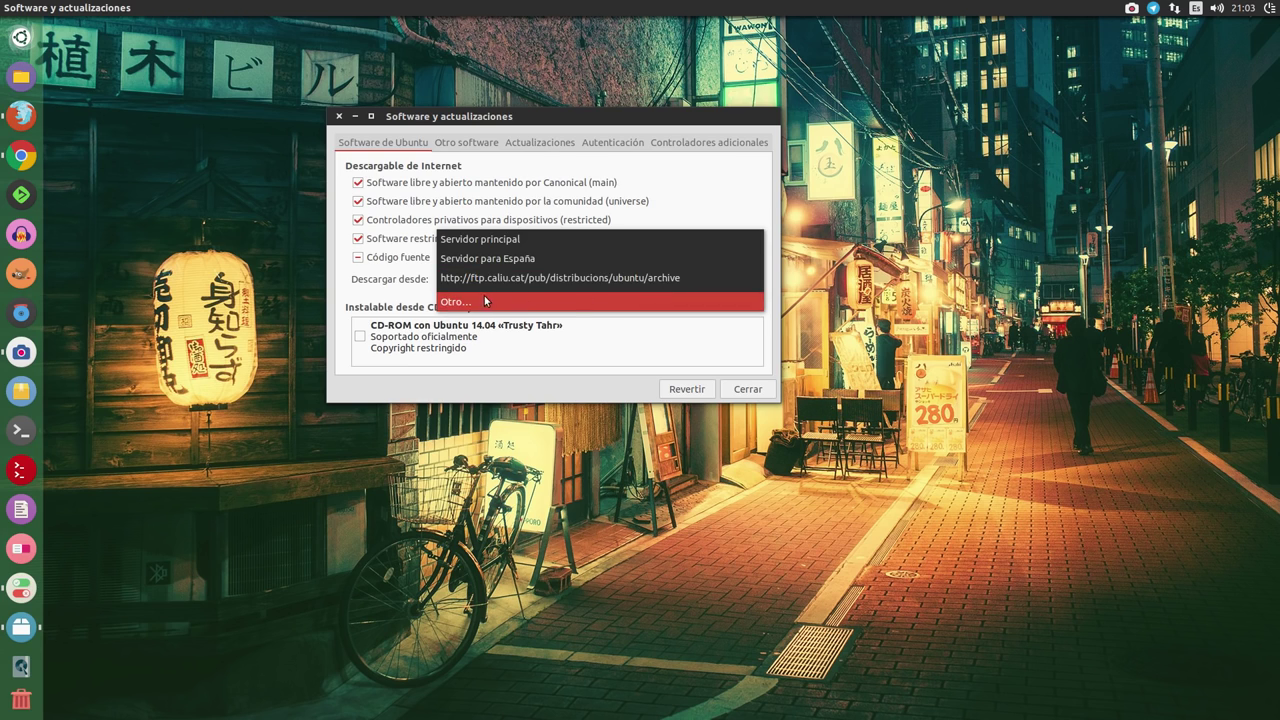
{"action": "left_click", "coordinate": [485, 301]}
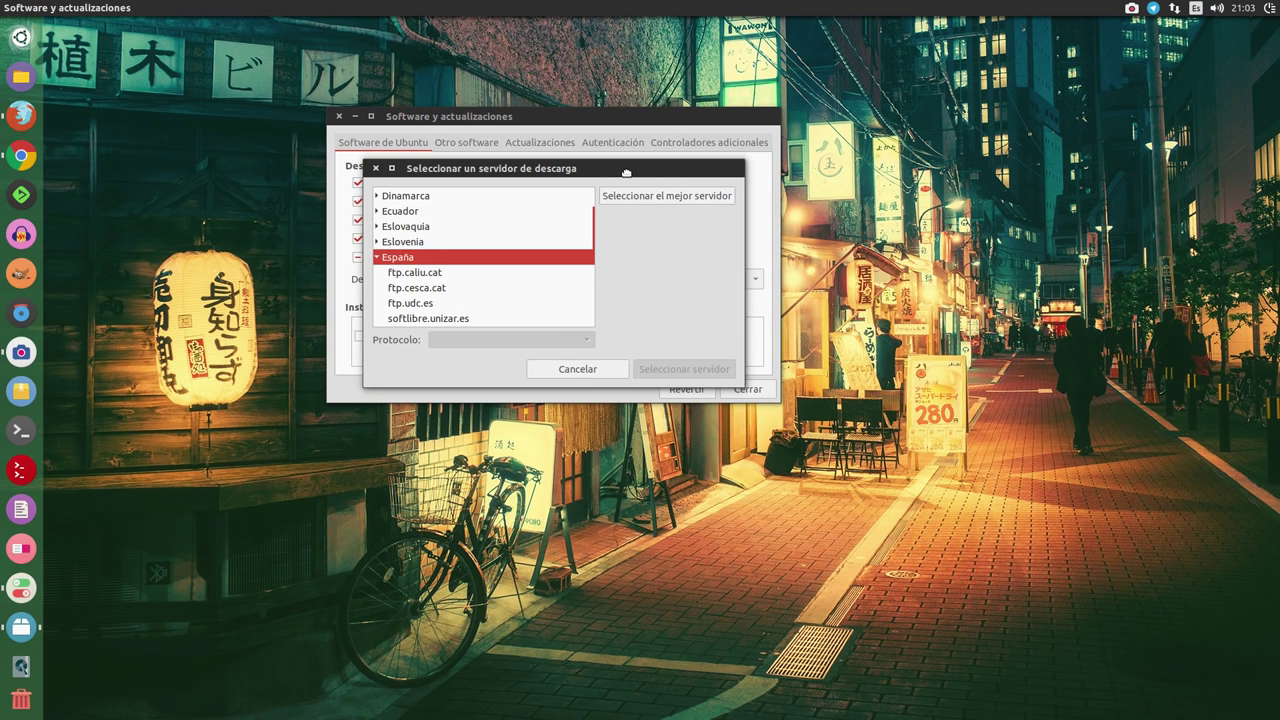
{"action": "left_click", "coordinate": [683, 233]}
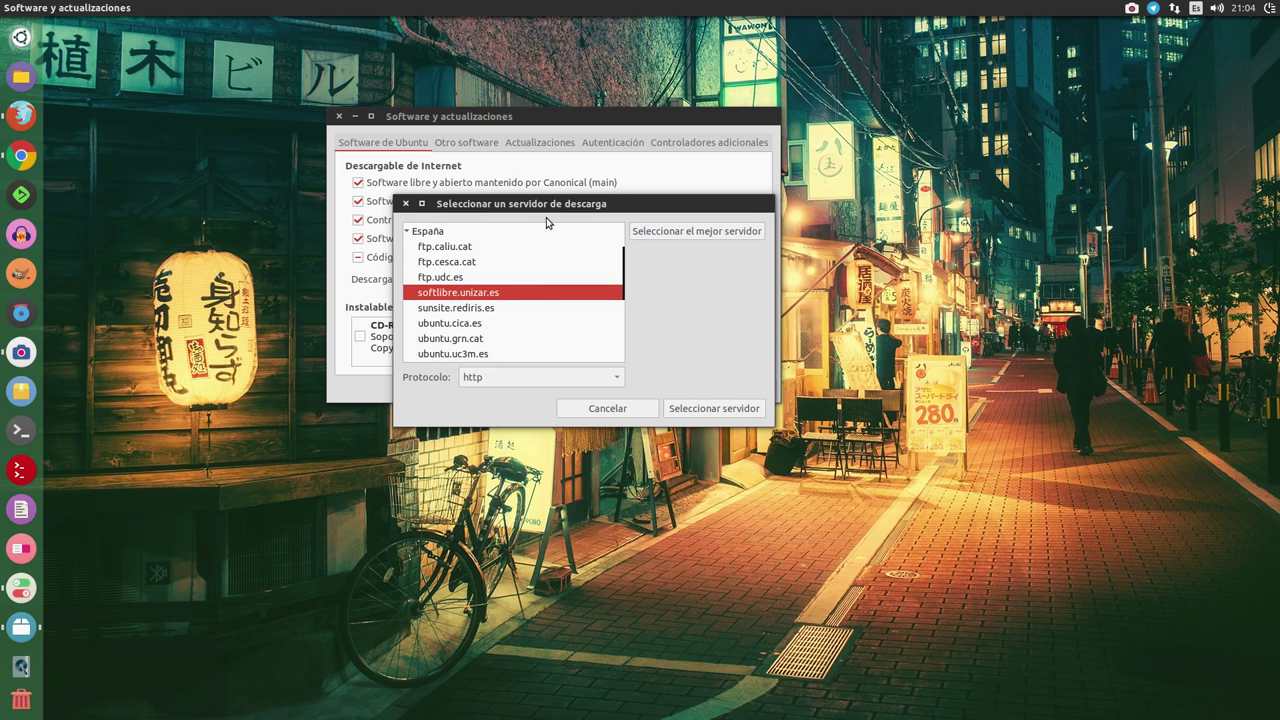
{"action": "left_click_drag", "start_coordinate": [553, 212], "coordinate": [683, 318]}
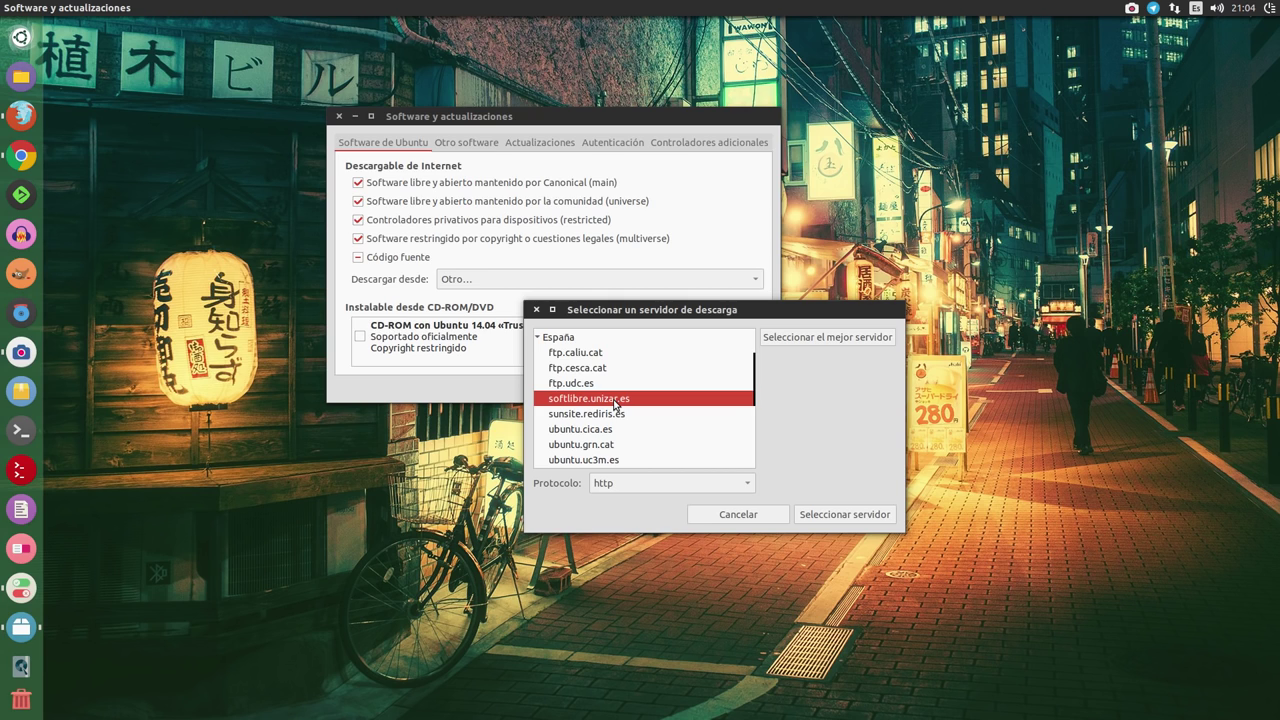
Set softlibre.unizar.es over http as the download server and authenticate with the account password
{"action": "left_click", "coordinate": [840, 516]}
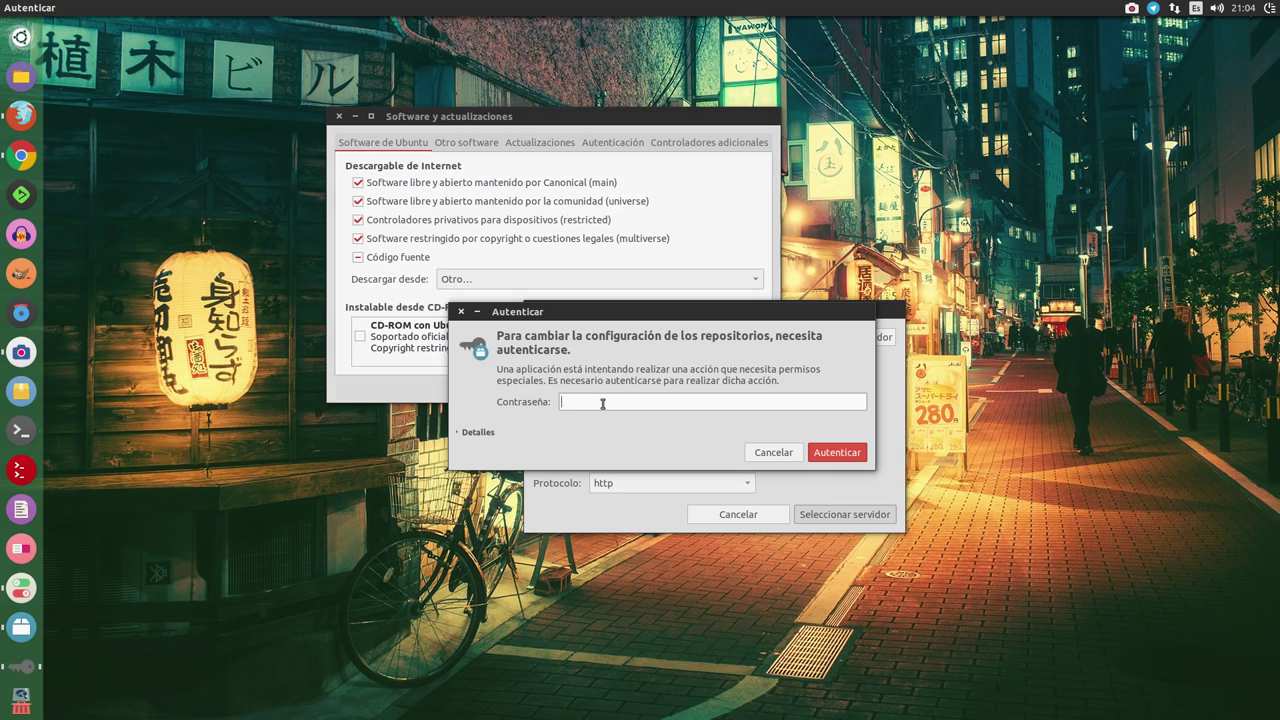
{"action": "type", "text": "*******"}
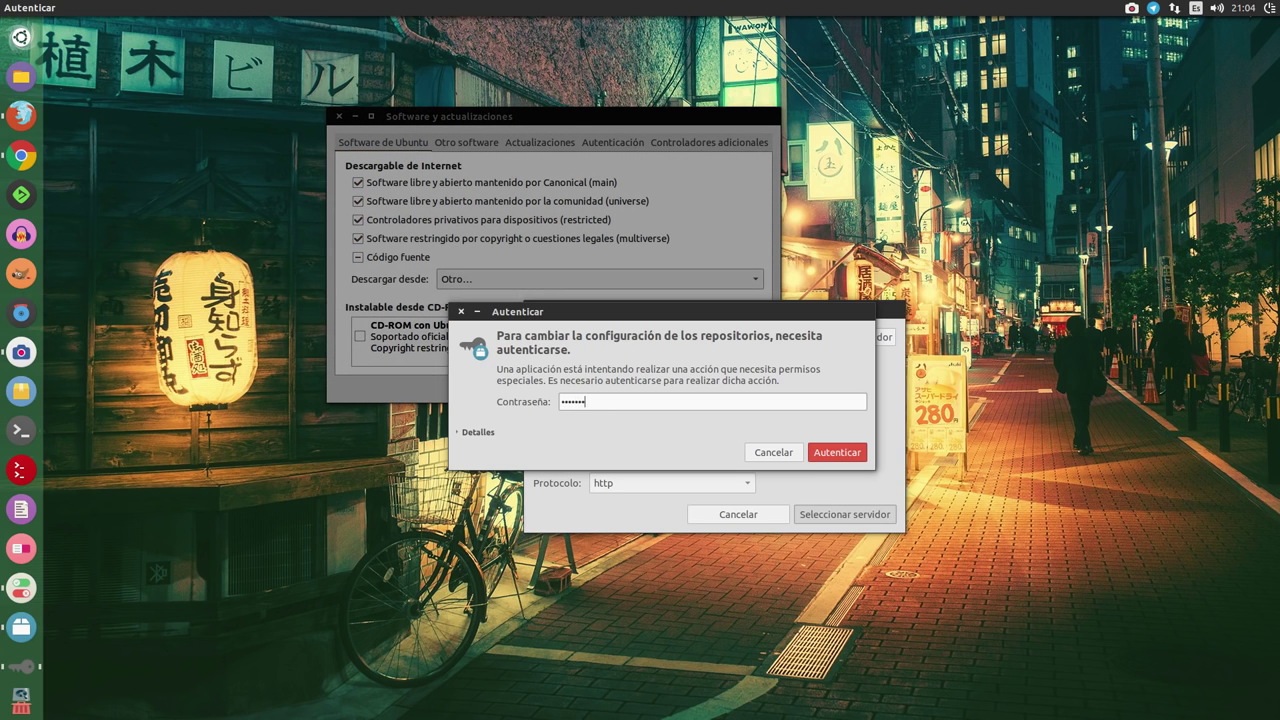
{"action": "key", "text": "Return"}
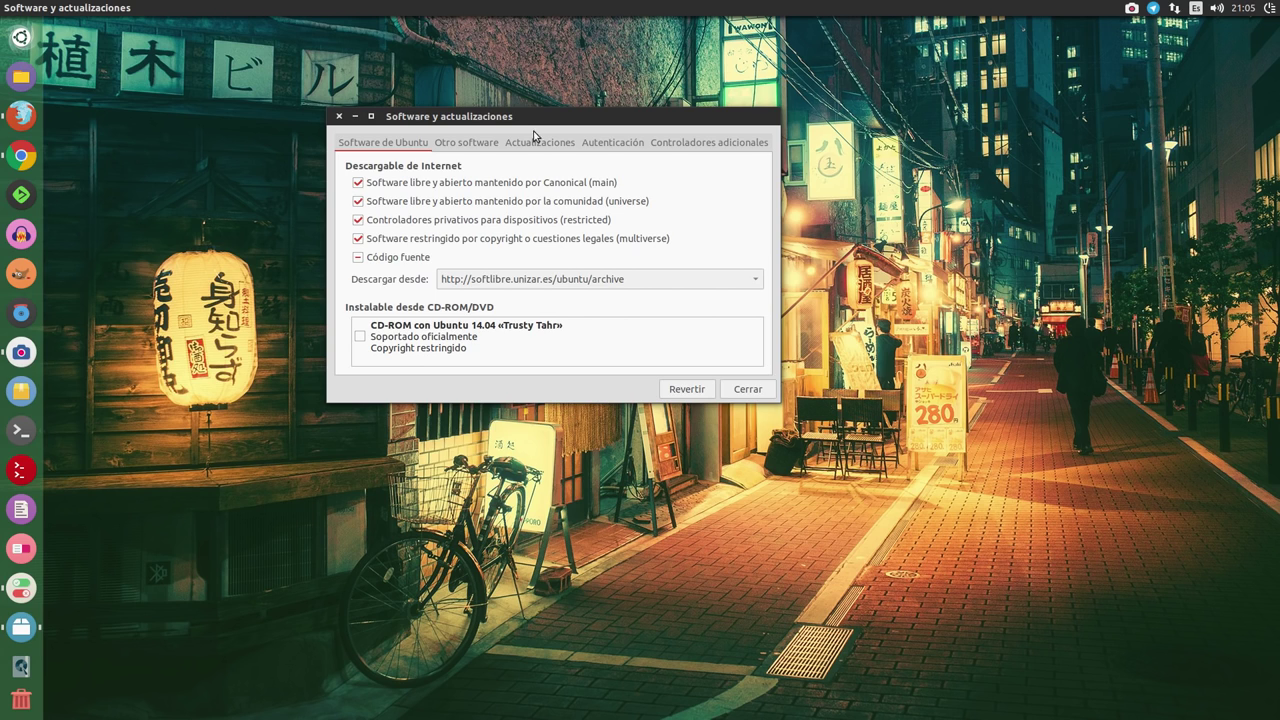
Close Software y actualizaciones and reload the information about available software
{"action": "left_click_drag", "start_coordinate": [520, 114], "coordinate": [429, 111]}
{"action": "left_click", "coordinate": [654, 389]}
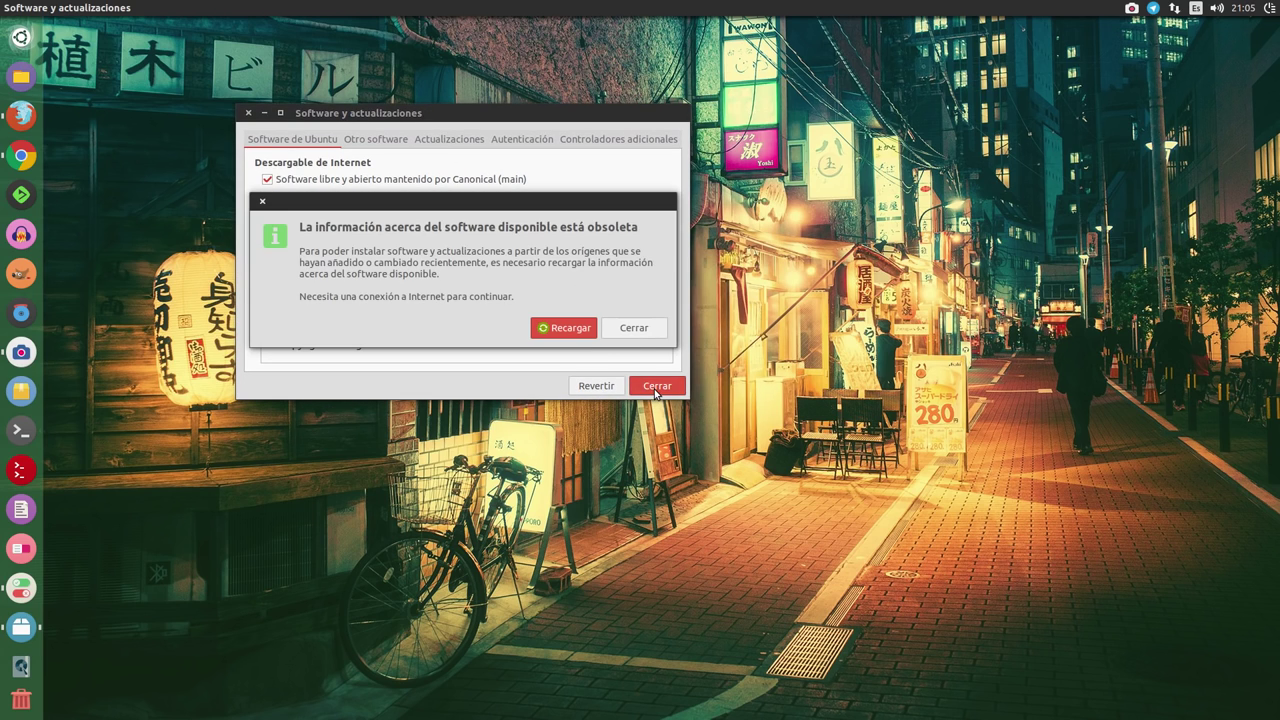
{"action": "left_click", "coordinate": [568, 329]}
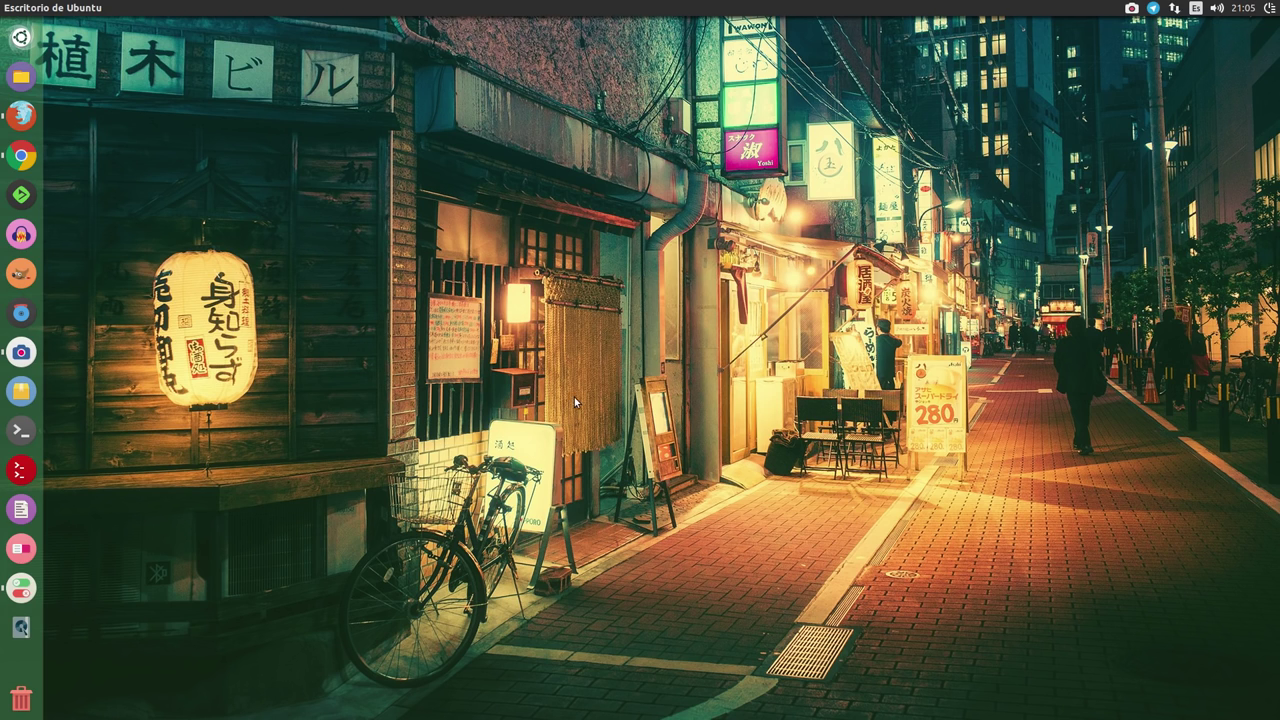
Switch to a new Terminal window, place it at the desktop's upper left and enlarge it
{"action": "left_click", "coordinate": [21, 430]}
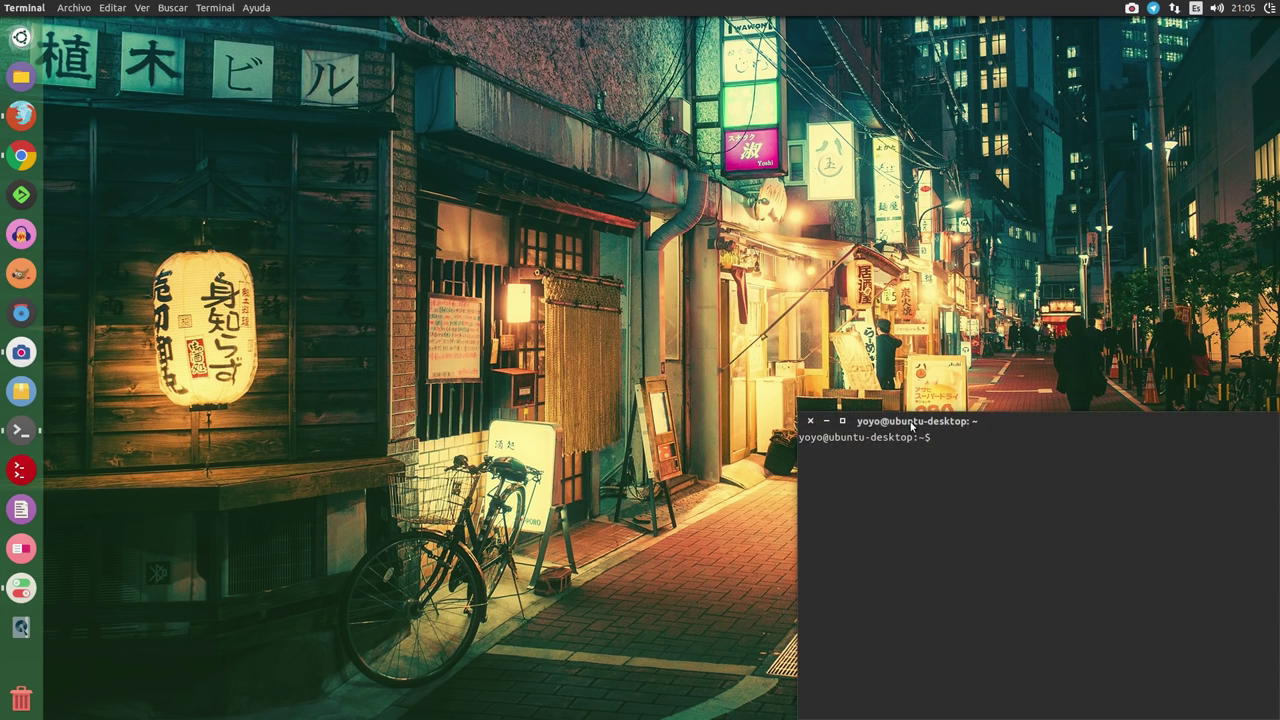
{"action": "key", "text": "super+KP_7"}
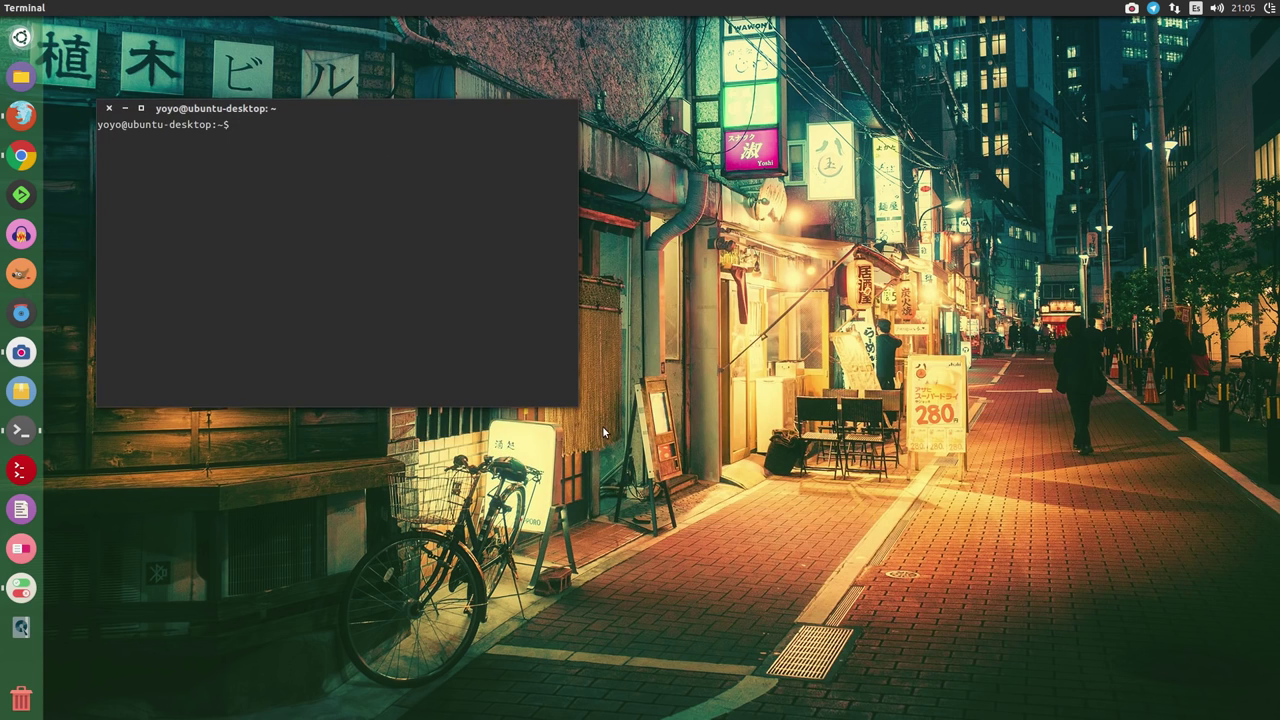
{"action": "left_click_drag", "start_coordinate": [577, 405], "coordinate": [1153, 549]}
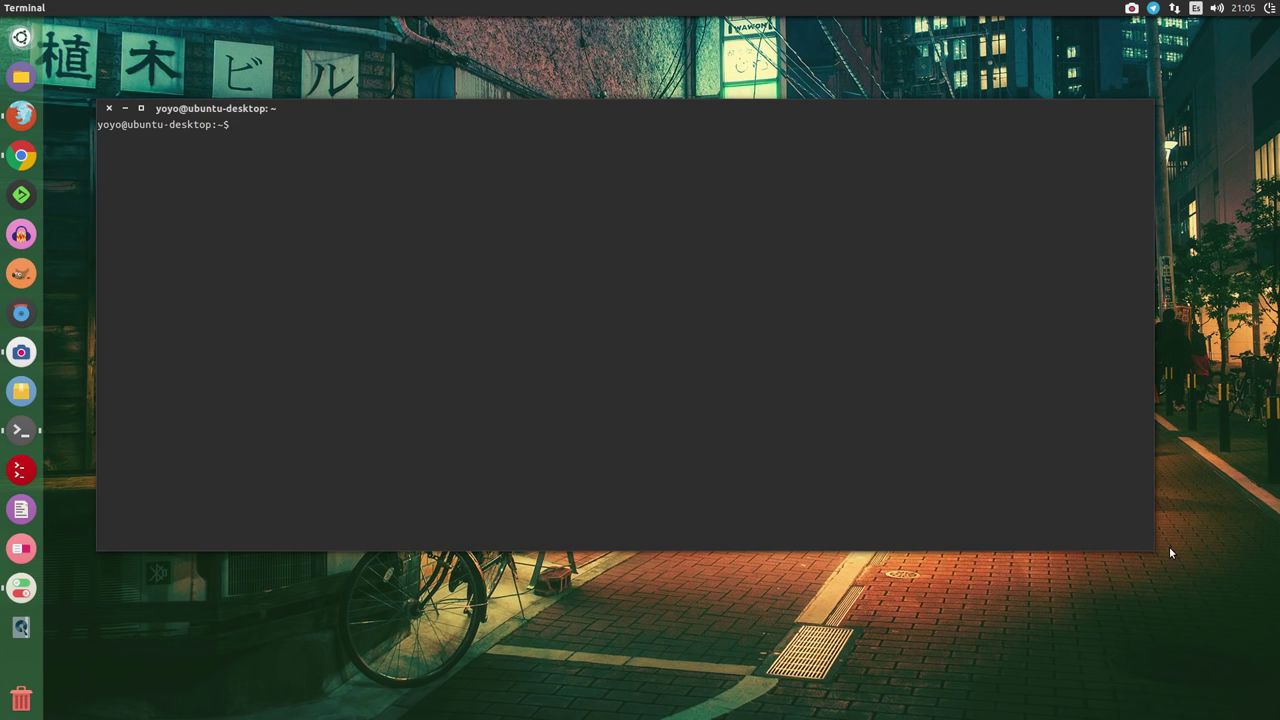
Refresh the package lists with sudo apt-get update, entering the account password for sudo
{"action": "type", "text": "su "}
{"action": "type", "text": "do m"}
{"action": "type", "text": "-i"}
{"action": "key", "text": "BackSpace"}
{"action": "key", "text": "BackSpace"}
{"action": "key", "text": "BackSpace"}
{"action": "key", "text": "BackSpace"}
{"action": "key", "text": "BackSpace"}
{"action": "key", "text": "BackSpace"}
{"action": "type", "text": "sudo apt-get update"}
{"action": "key", "text": "Return"}
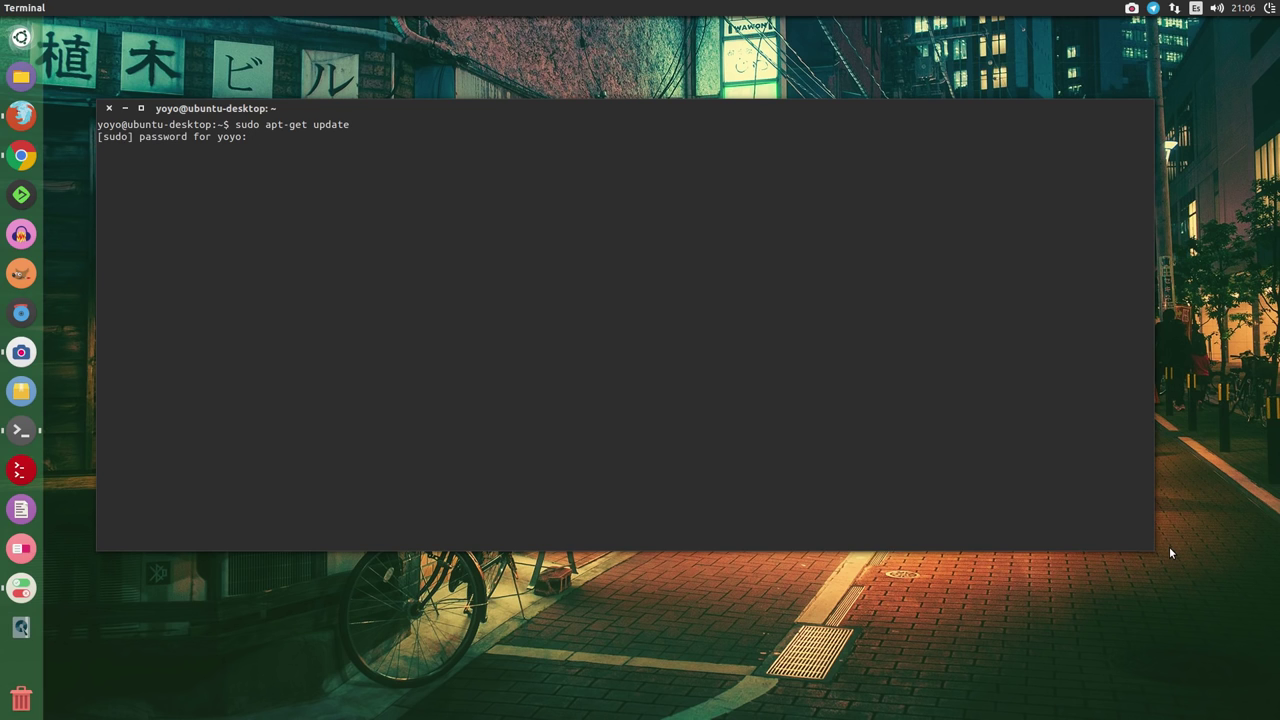
{"action": "key", "text": "Return"}
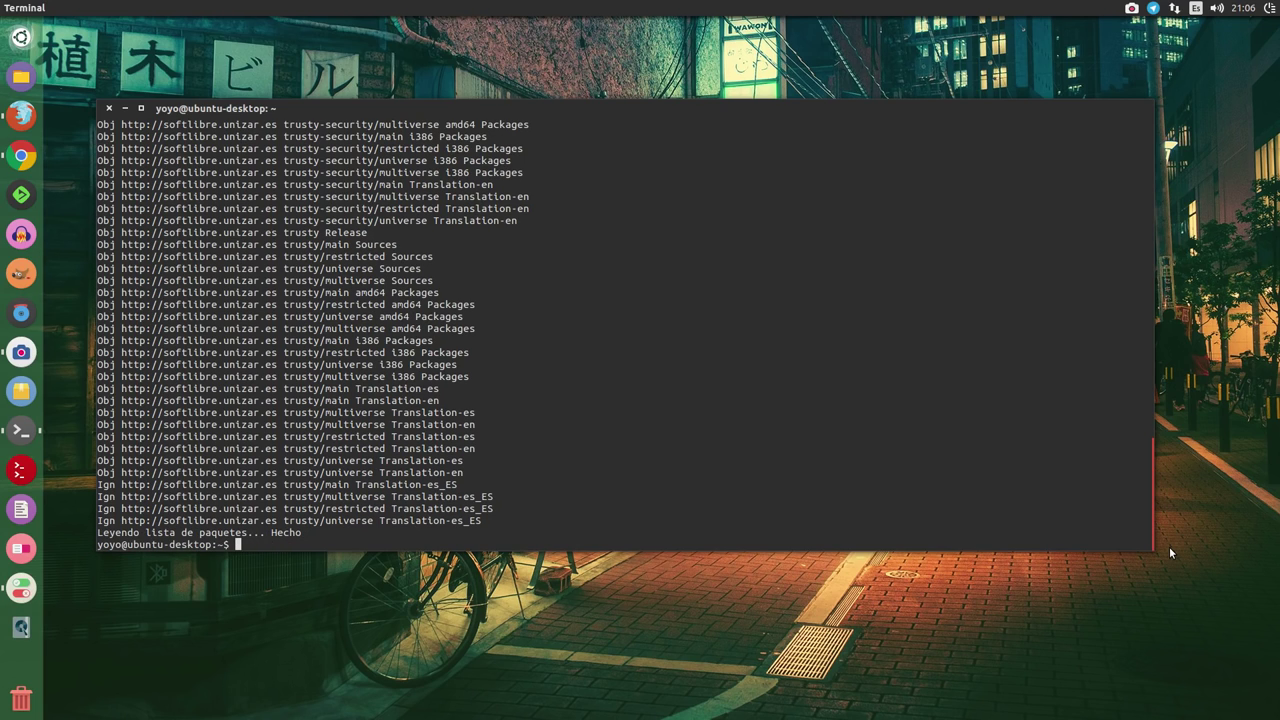
Try to upgrade the installed packages through apt-get with administrator rights
{"action": "type", "text": "sudo app-get upgrade"}
{"action": "key", "text": "Return"}
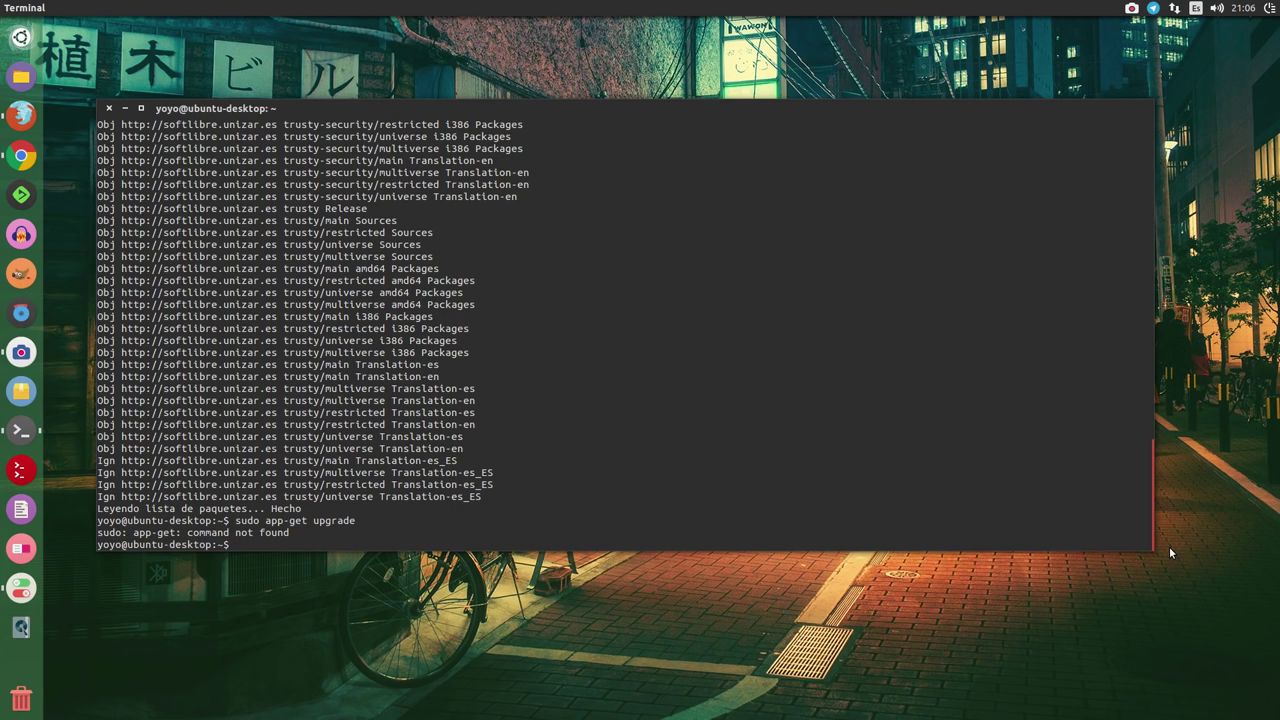
{"action": "type", "text": "sudo apt-get uppgrade"}
{"action": "key", "text": "Return"}
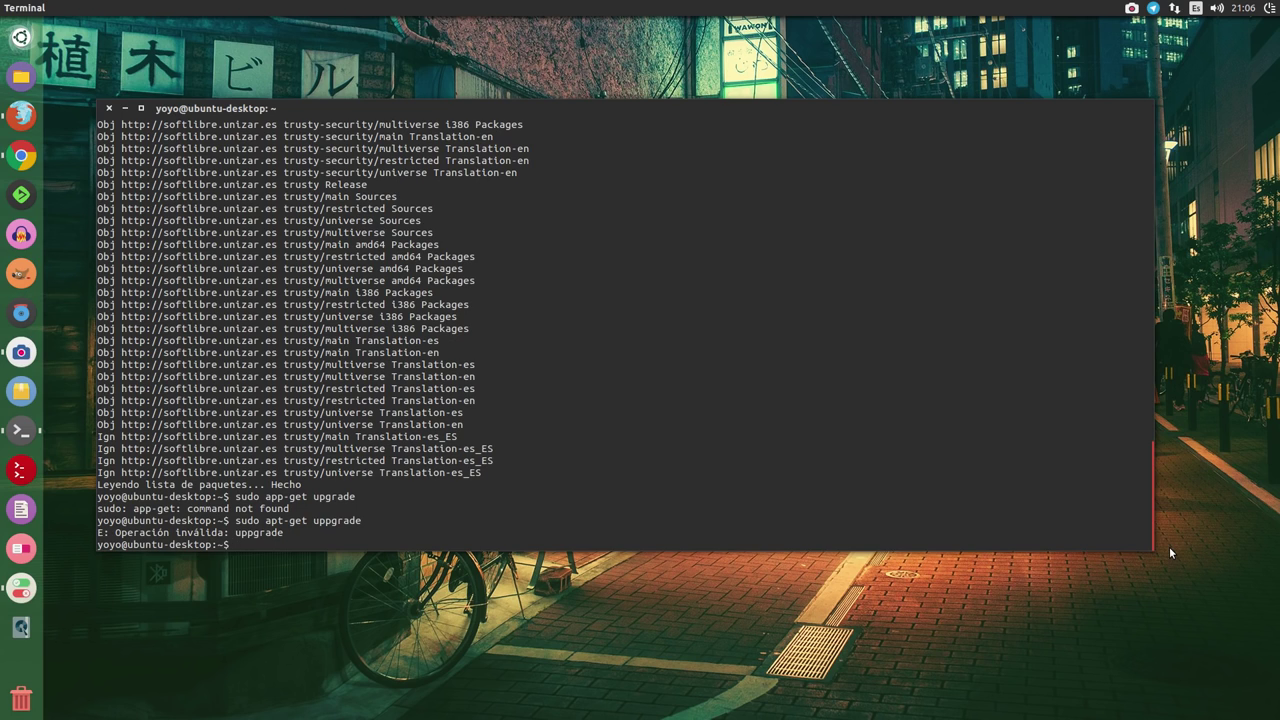
Enter the package upgrade command again, starting with sudo apt
{"action": "type", "text": "sudo apt"}
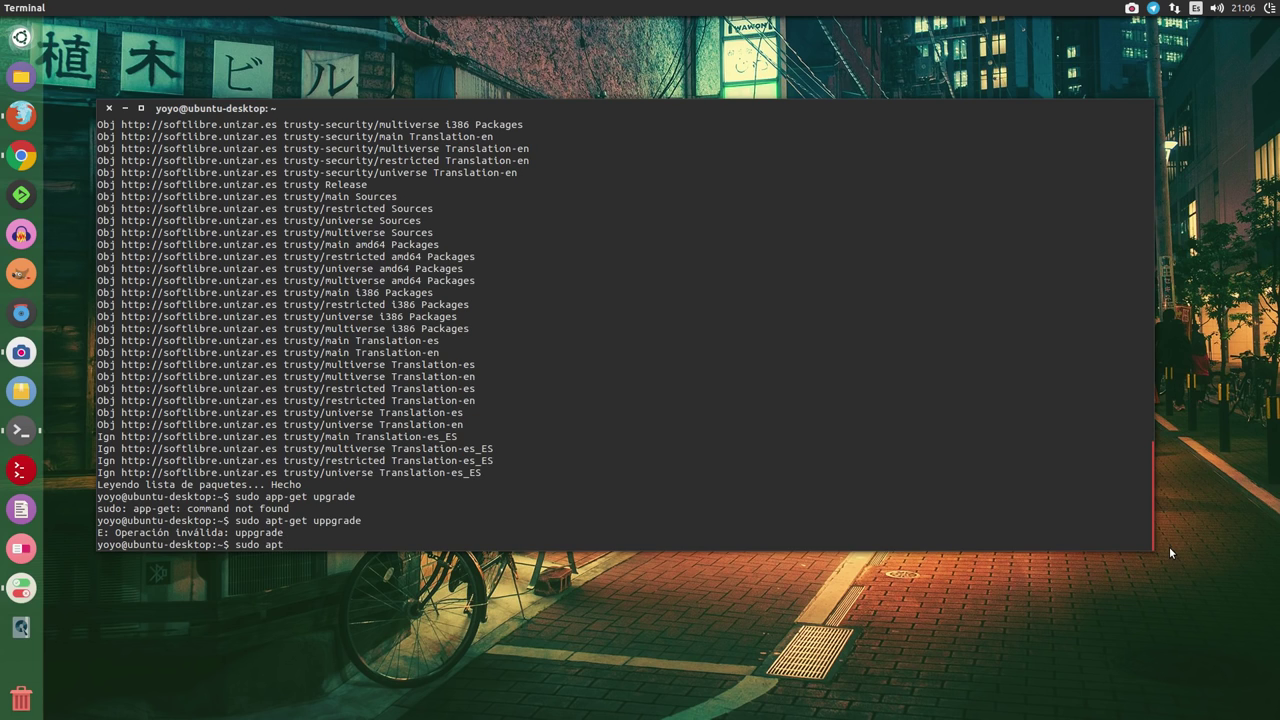